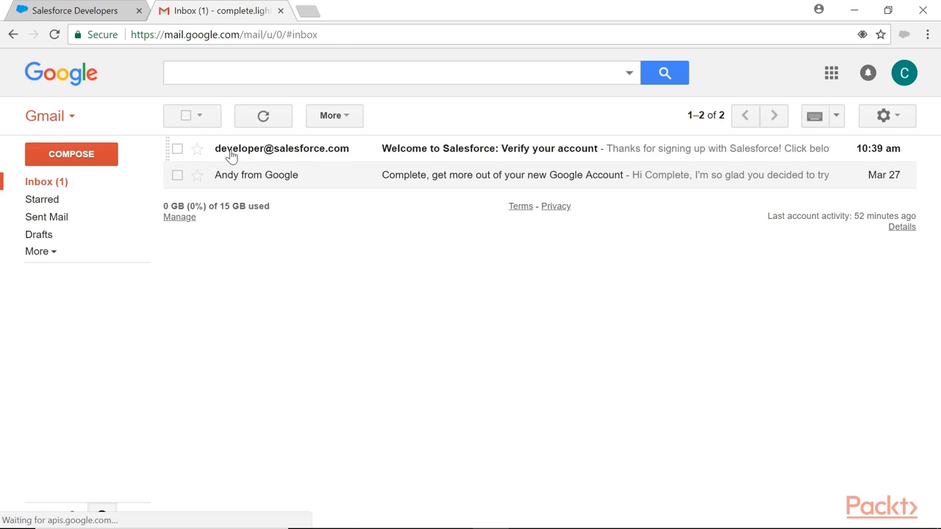
Step: Open the Salesforce welcome email and verify the new account through its verification link
left_click(517, 158)
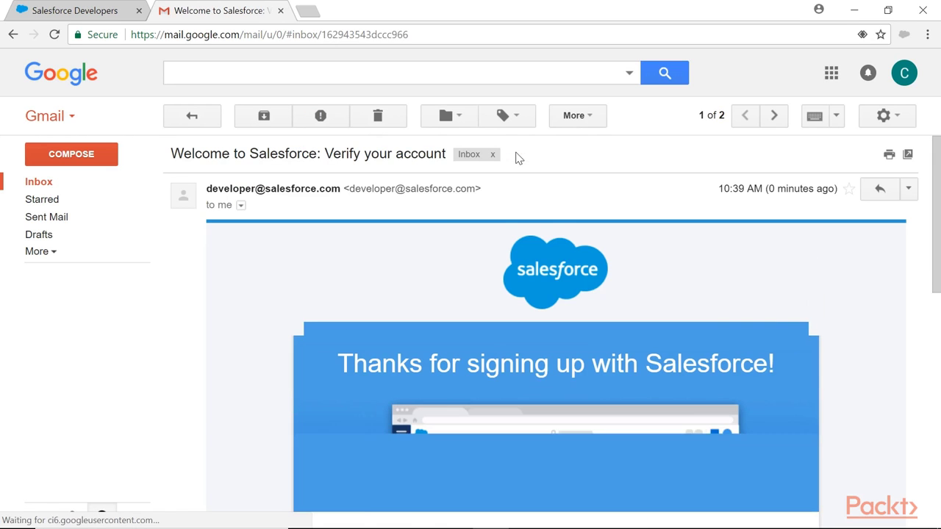
scroll(498, 299, "down", 4)
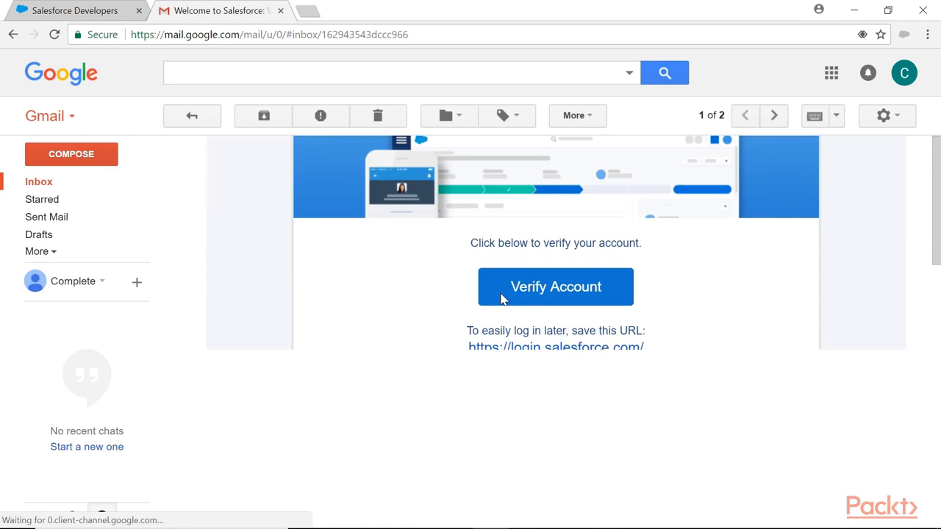
left_click(538, 293)
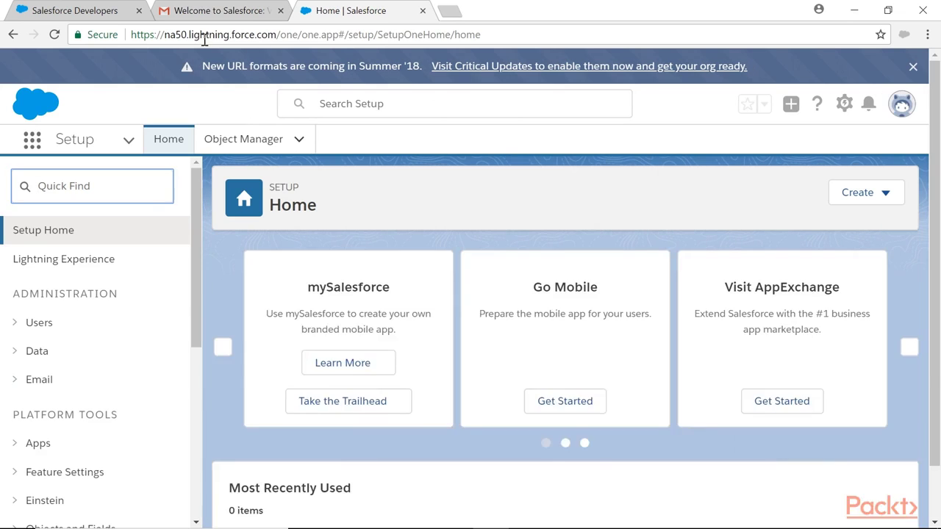
Step: Examine the Lightning Experience URL, focusing on its lightning domain and the one.app part
left_click_drag(165, 35, 192, 35)
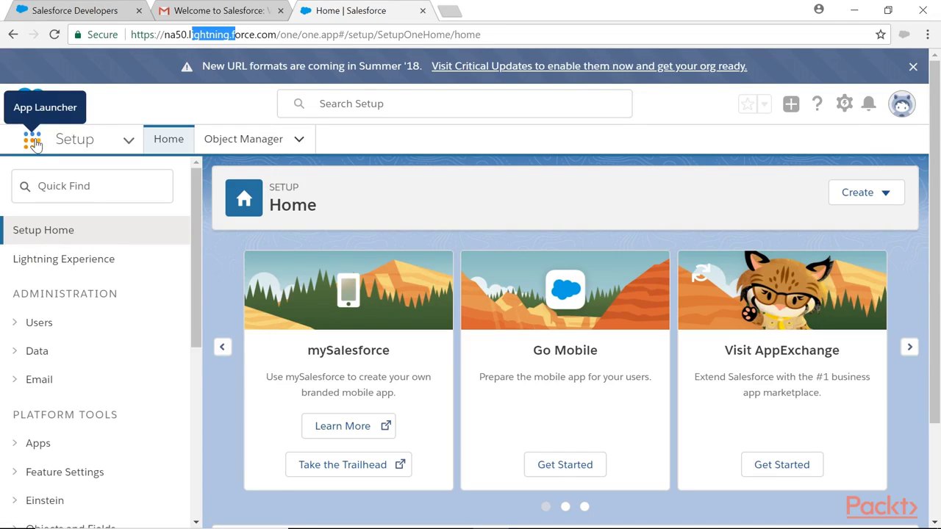
left_click(206, 110)
left_click_drag(189, 36, 303, 36)
left_click(330, 47)
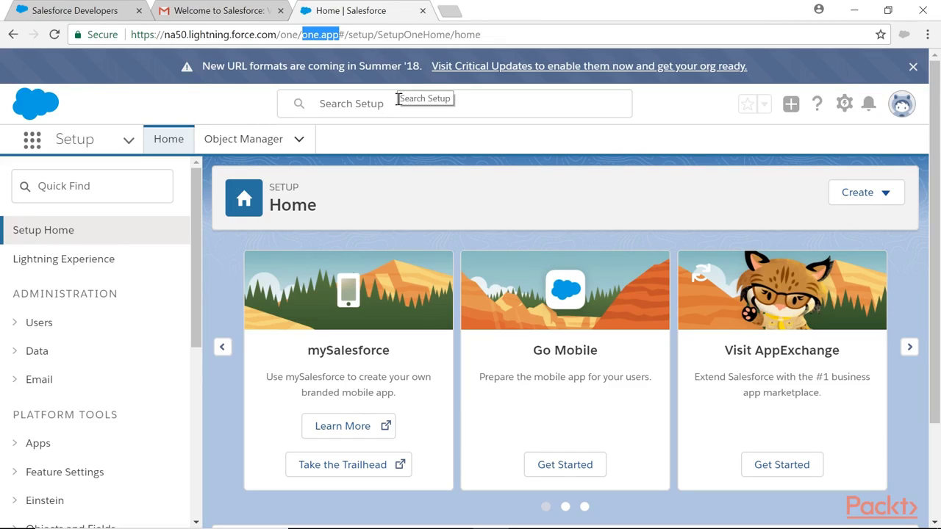
left_click(247, 103)
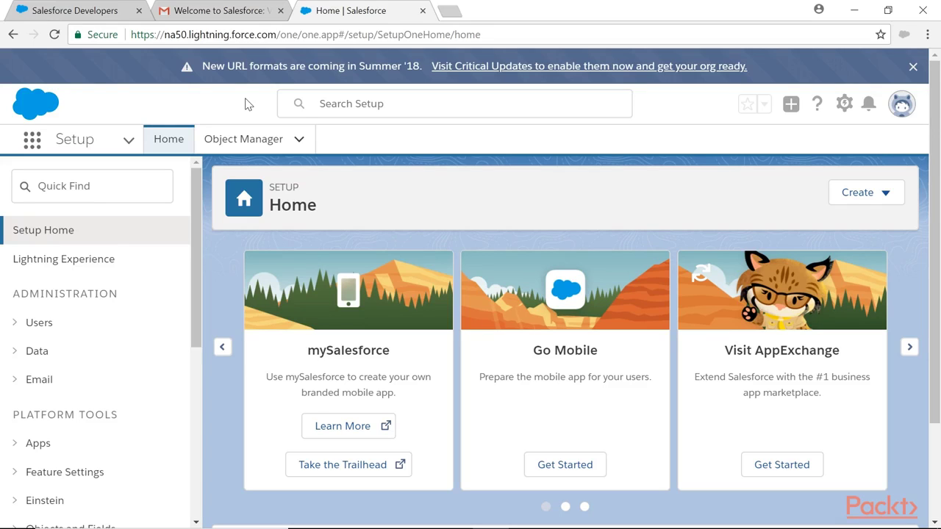
left_click_drag(301, 34, 339, 35)
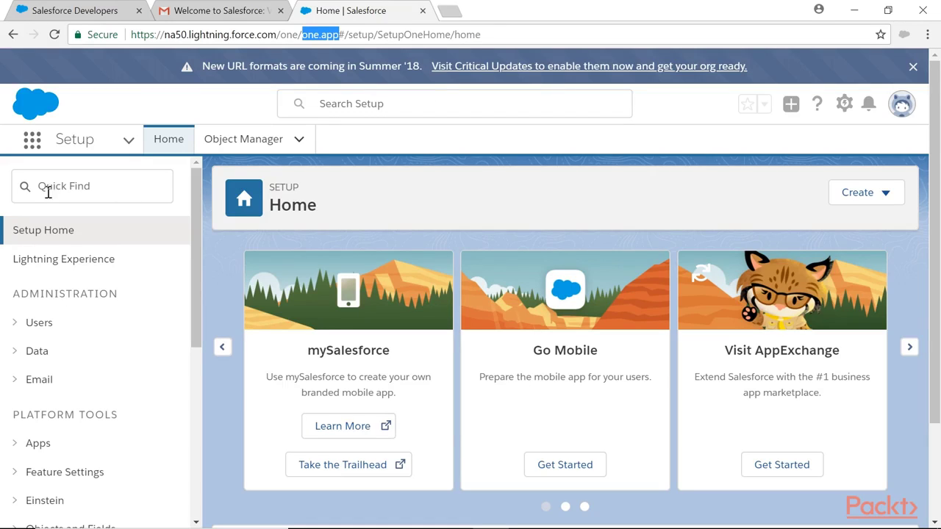
Step: Find the My Domain page in Setup by searching for "my" and open it
left_click(70, 185)
type("my")
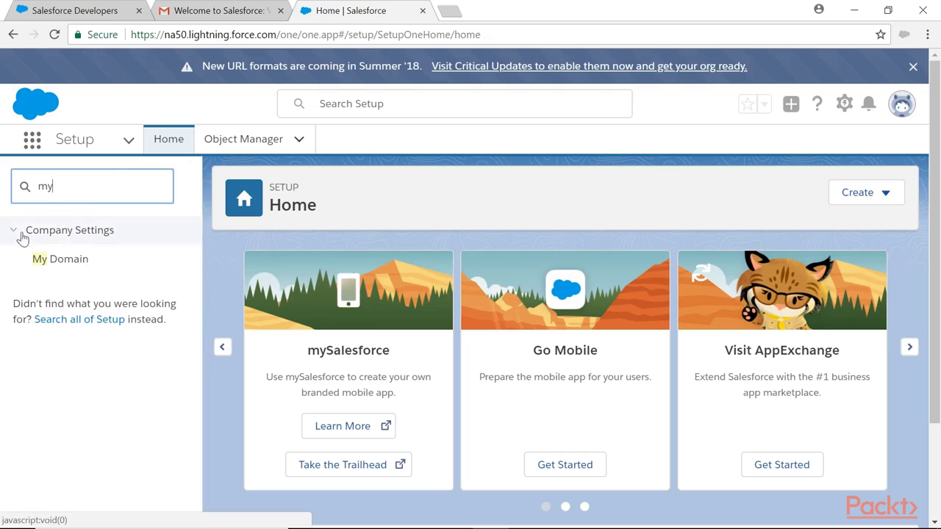
left_click(64, 265)
Step: Enter complete-lightning as the custom domain name, check its availability, and register the domain
scroll(338, 250, "up", 2)
scroll(294, 368, "down", 2)
left_click(295, 423)
type("complete-lightning")
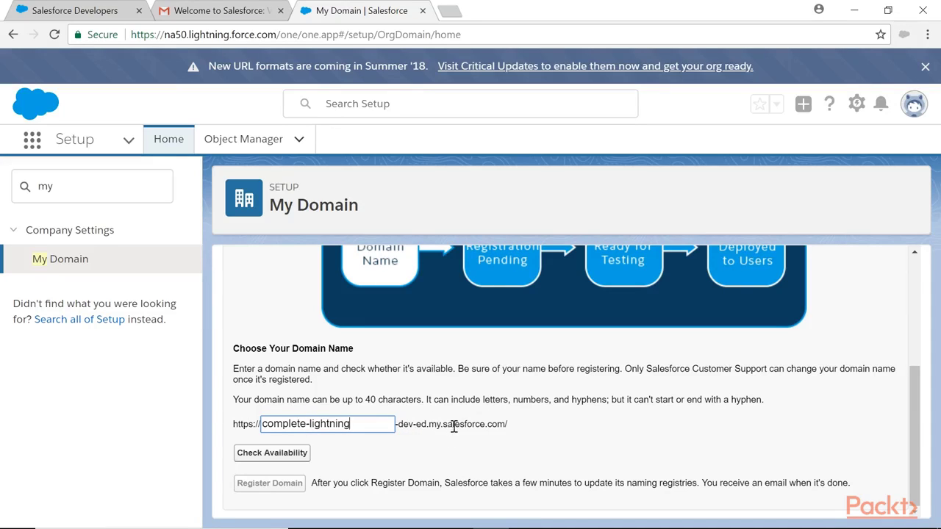
left_click(287, 453)
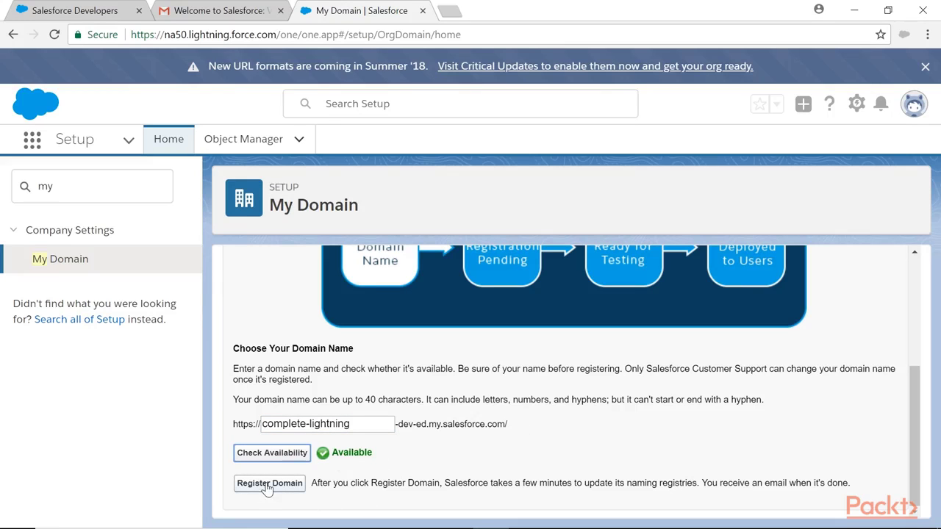
left_click(269, 484)
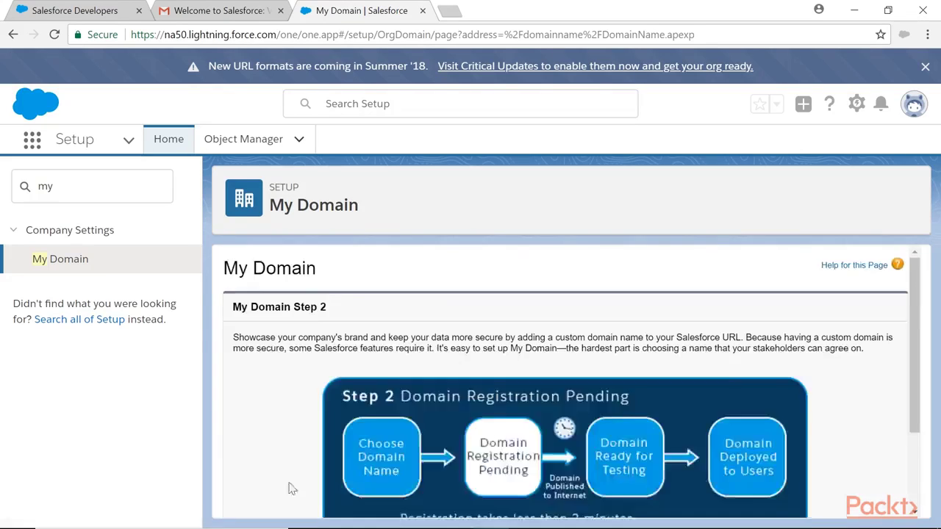
scroll(408, 386, "down", 1)
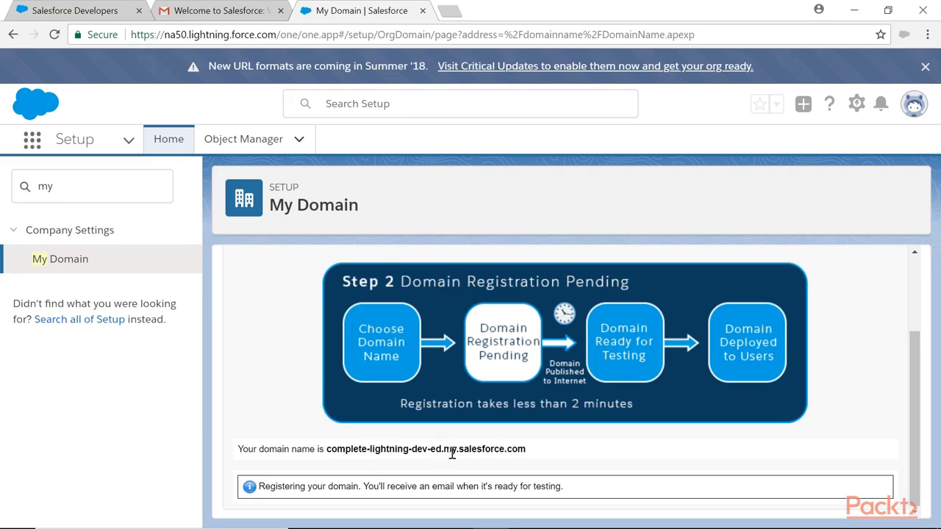
Step: Copy the volunteer object's package installation URL from Notepad++ and load it in a new Chrome tab
left_click_drag(277, 35, 157, 28)
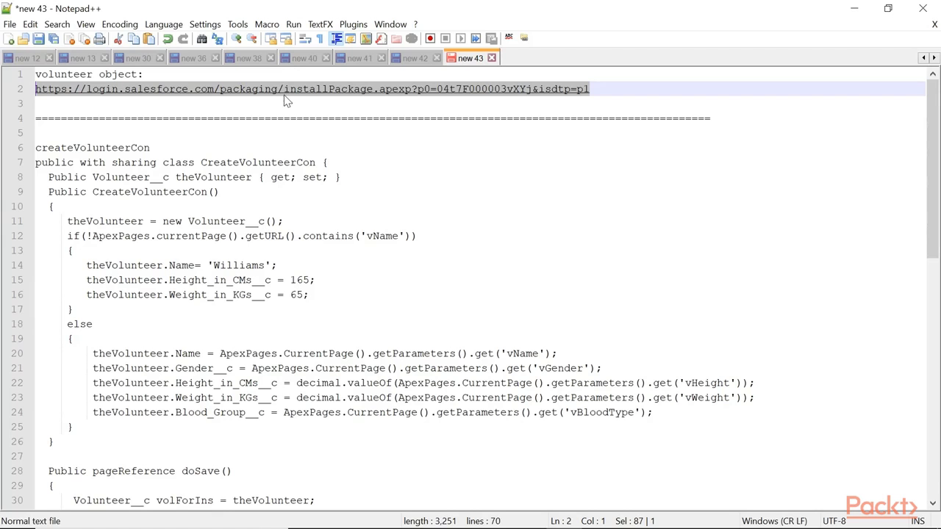
right_click(288, 91)
left_click(318, 112)
right_click(276, 34)
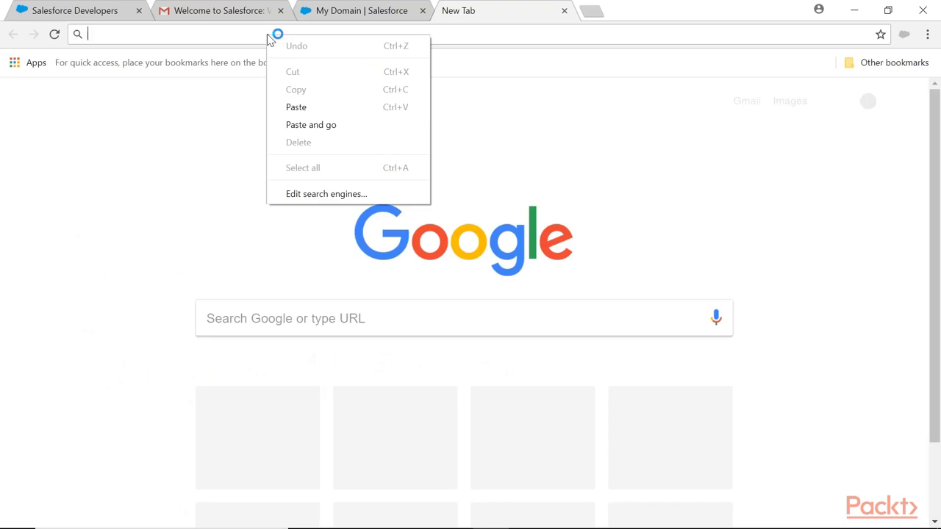
left_click(352, 132)
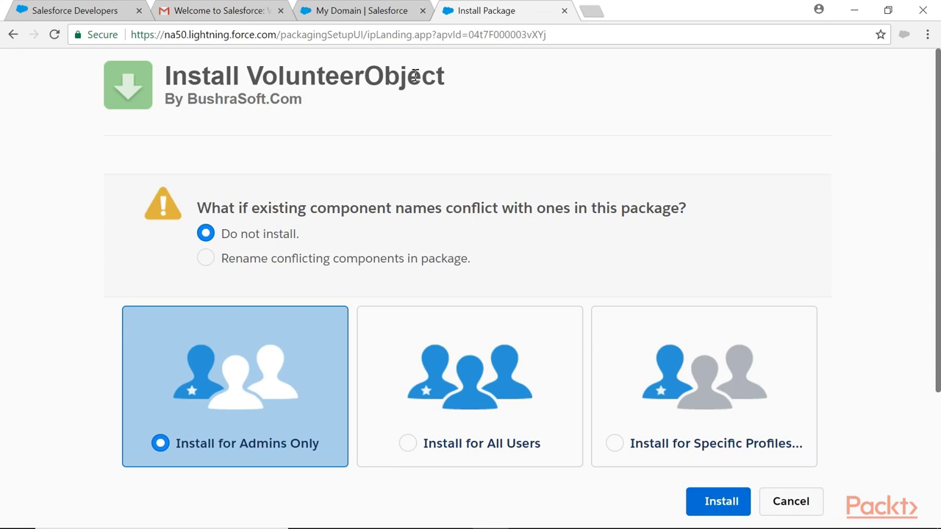
Step: Install the VolunteerObject package for all users and close the installation page once it finishes
scroll(380, 253, "down", 1)
left_click(407, 372)
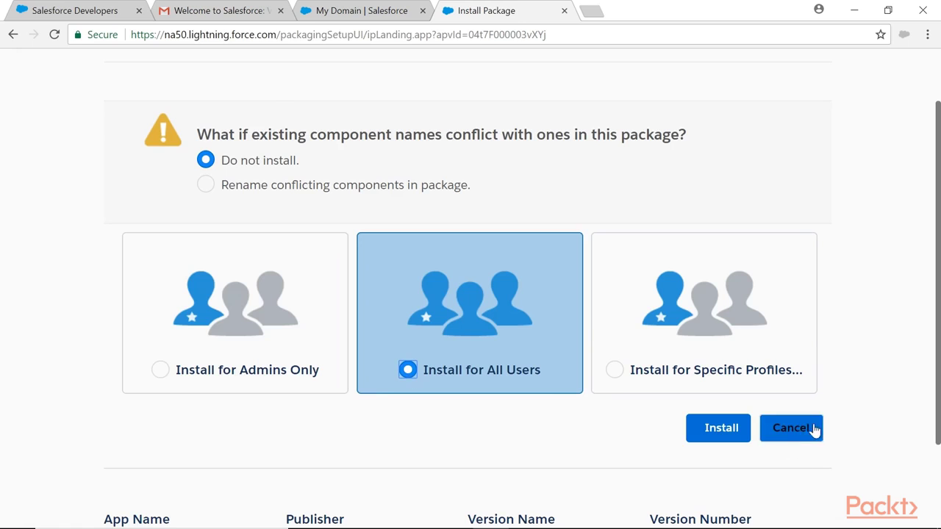
left_click(738, 434)
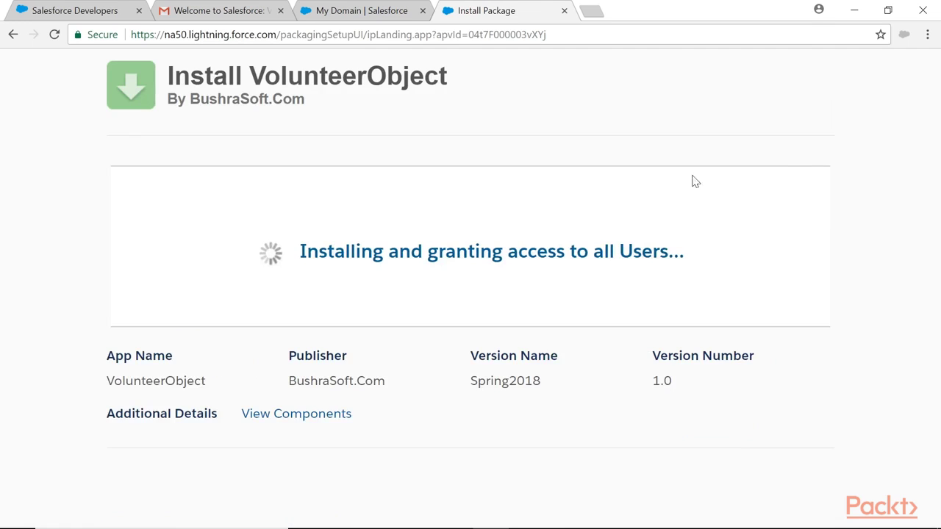
left_click(817, 255)
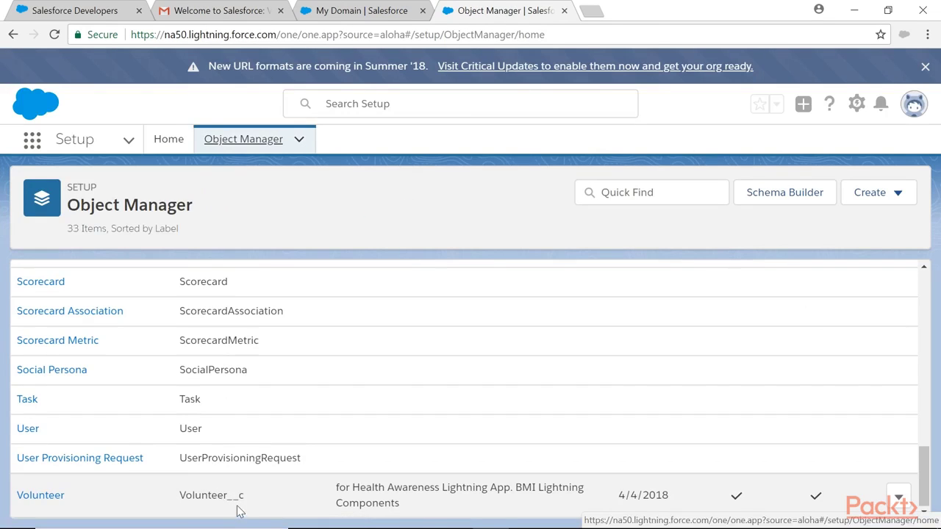
Step: Open the Volunteer object in Object Manager and review its fields and relationships
left_click(54, 497)
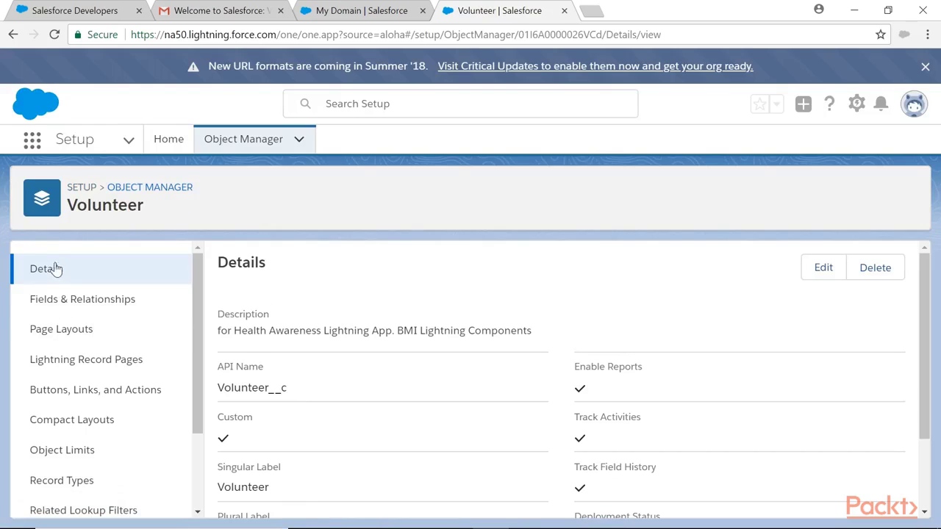
left_click(82, 301)
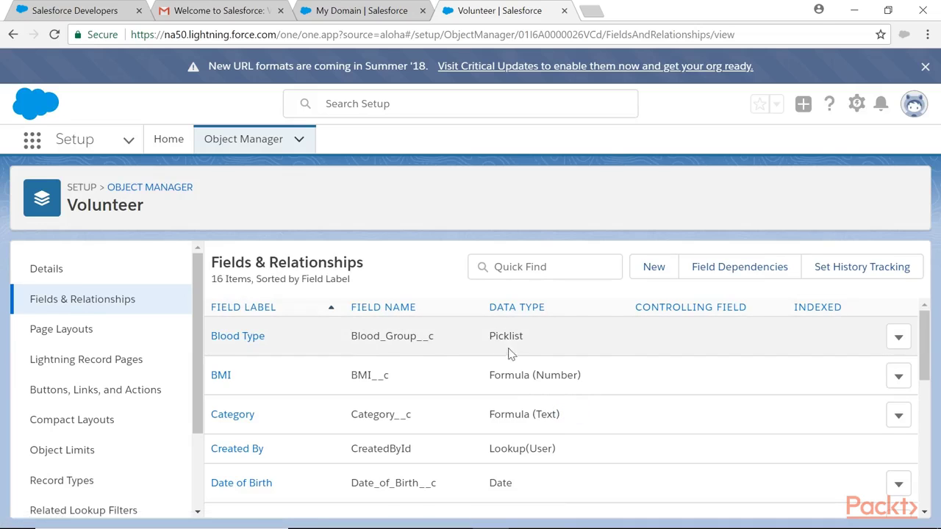
scroll(346, 361, "down", 5)
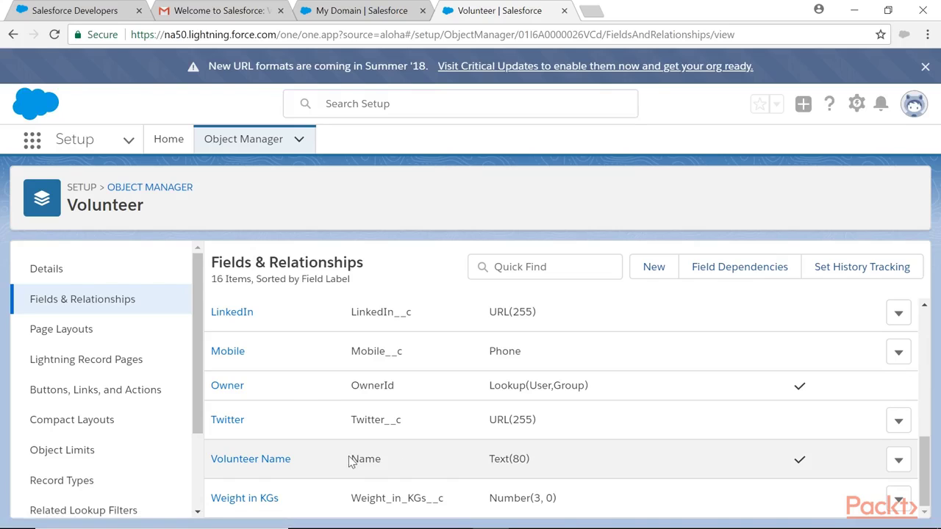
scroll(224, 502, "up", 4)
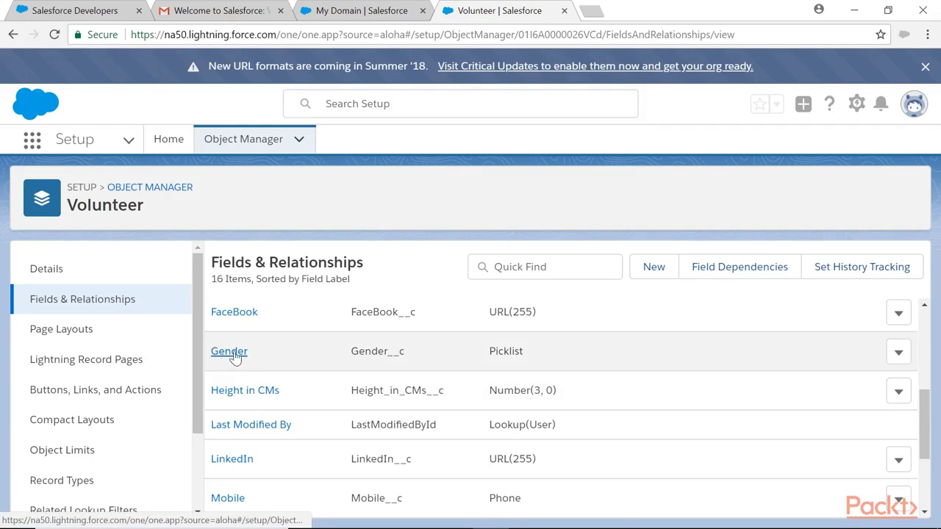
scroll(264, 361, "down", 2)
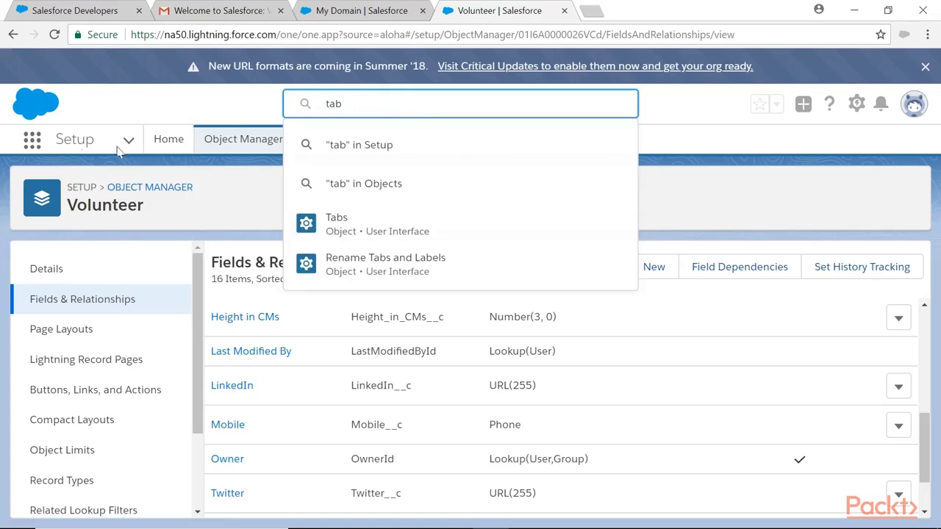
Step: Open the Tabs setup page by searching for "tab" and start a new custom object tab for the Volunteer object
left_click(333, 224)
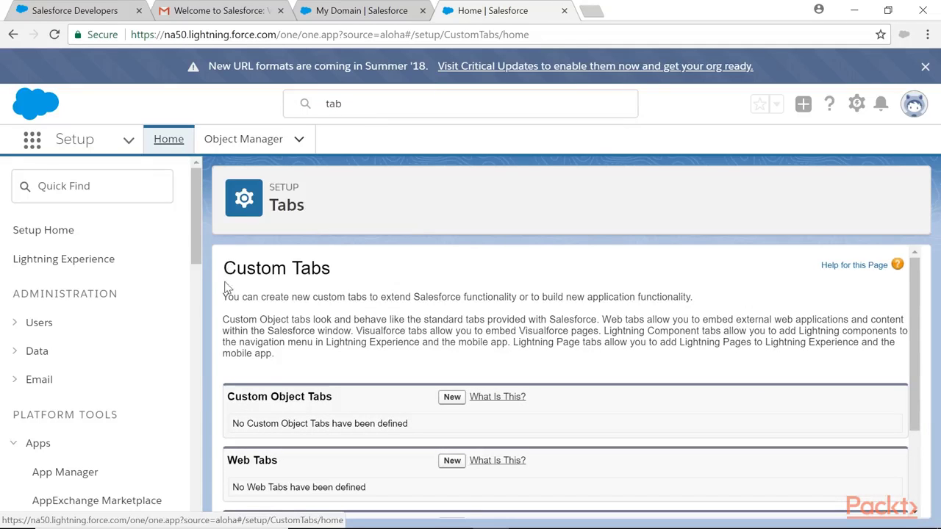
scroll(319, 276, "down", 2)
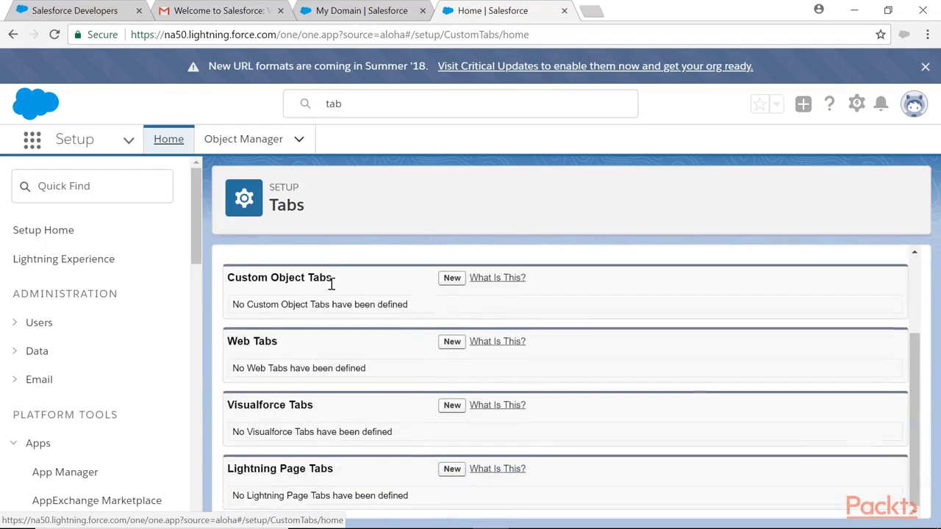
left_click(453, 278)
left_click(416, 386)
left_click(397, 410)
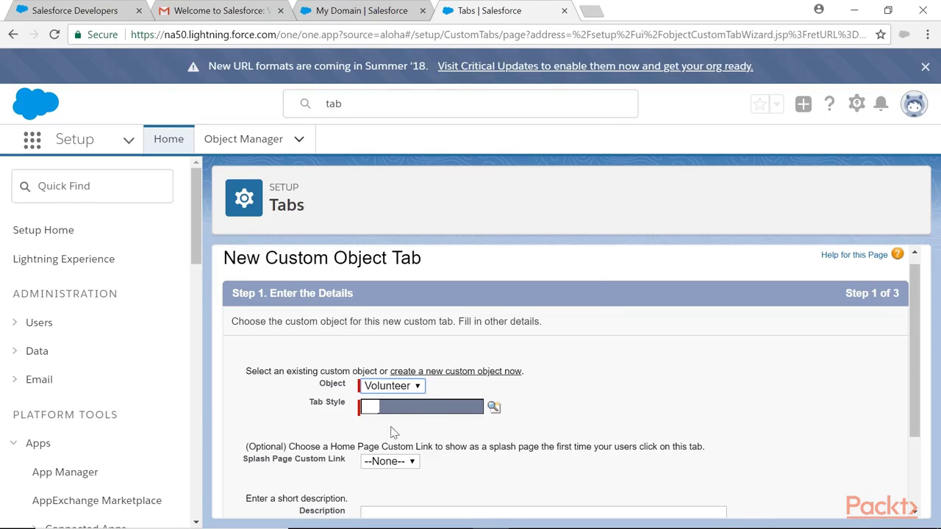
Step: Choose a tab style for the Volunteer tab and advance the wizard to the custom apps assignment
left_click(493, 406)
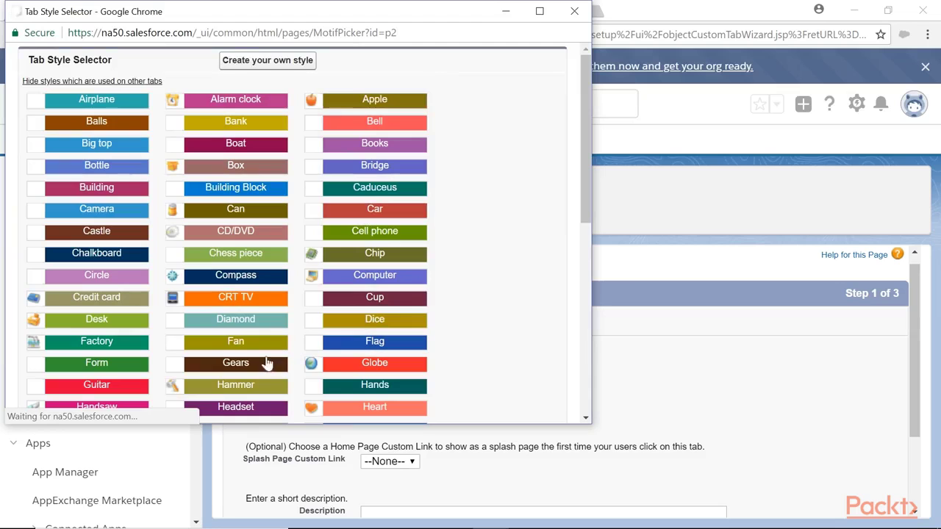
scroll(248, 210, "down", 3)
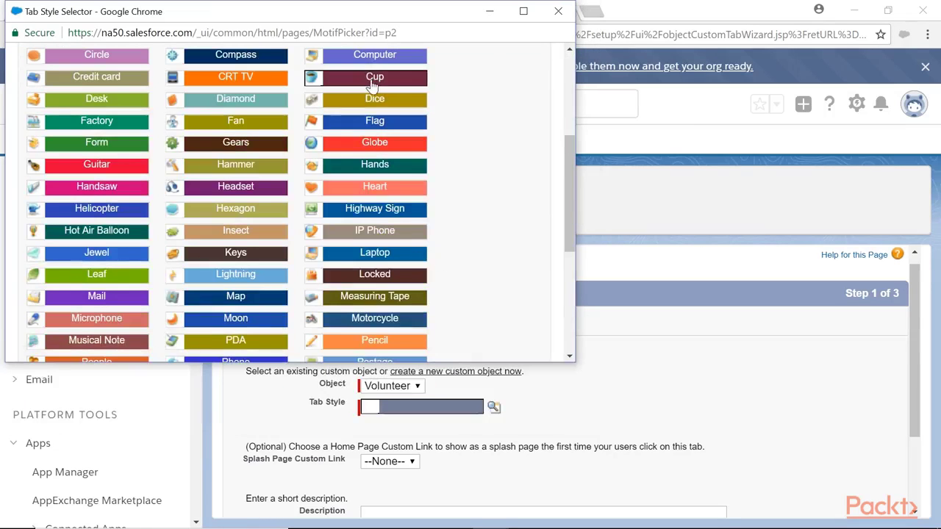
scroll(365, 298, "down", 3)
left_click(88, 274)
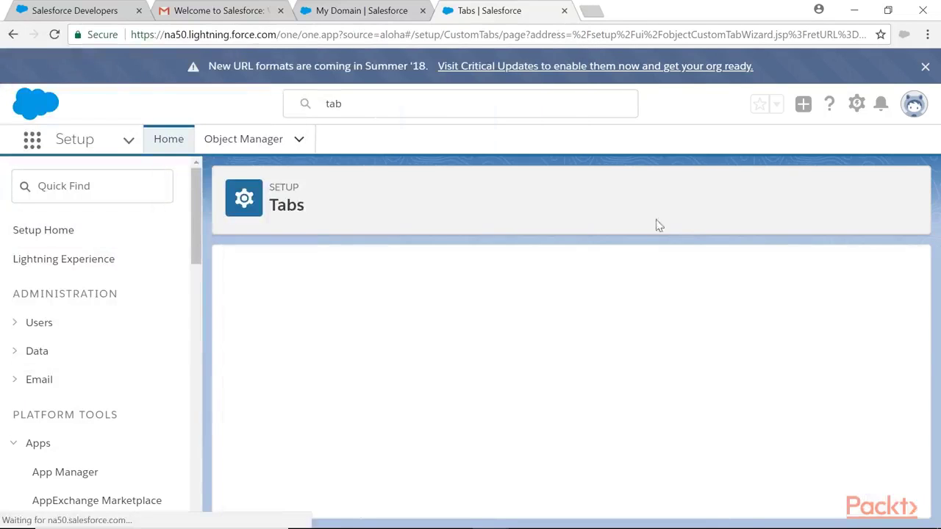
left_click(849, 499)
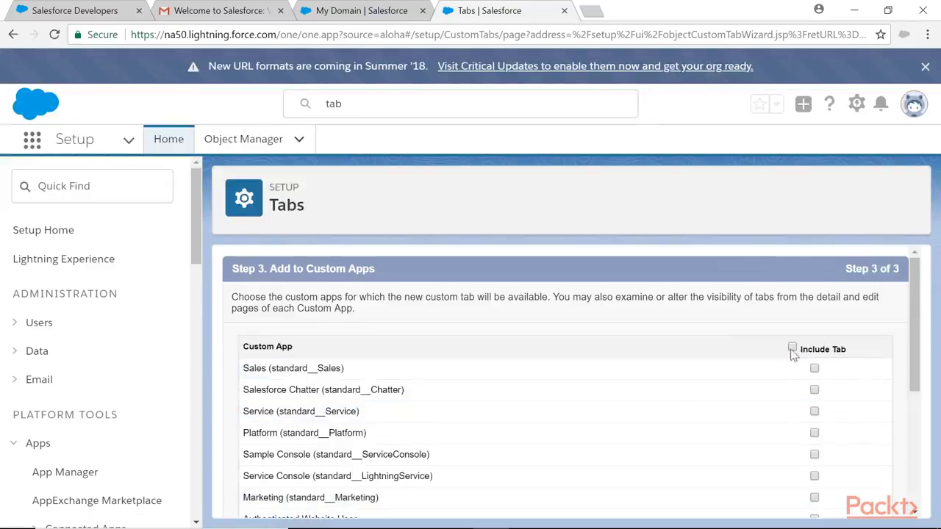
Step: Include the Volunteer tab only in the Sales (standard__Sales) and Sales (standard__LightningSales) apps and save the new tab
scroll(677, 384, "down", 5)
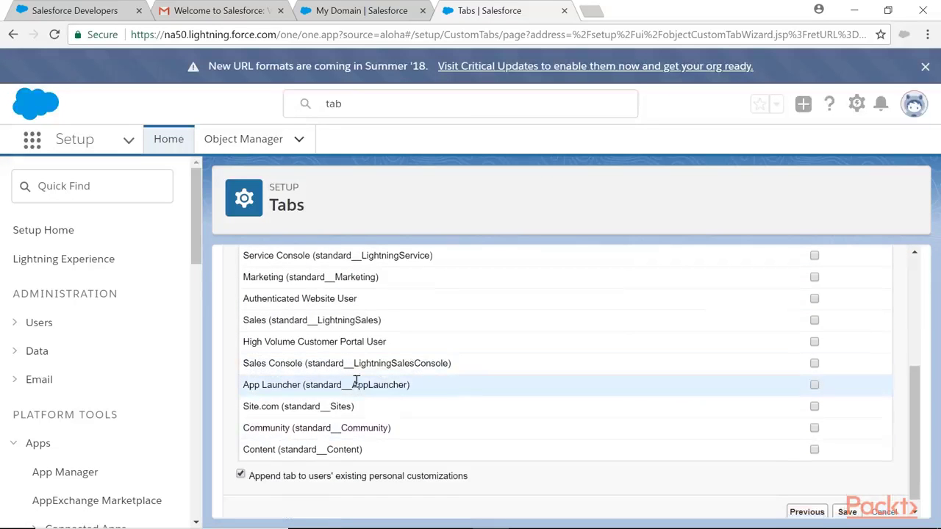
scroll(621, 404, "up", 5)
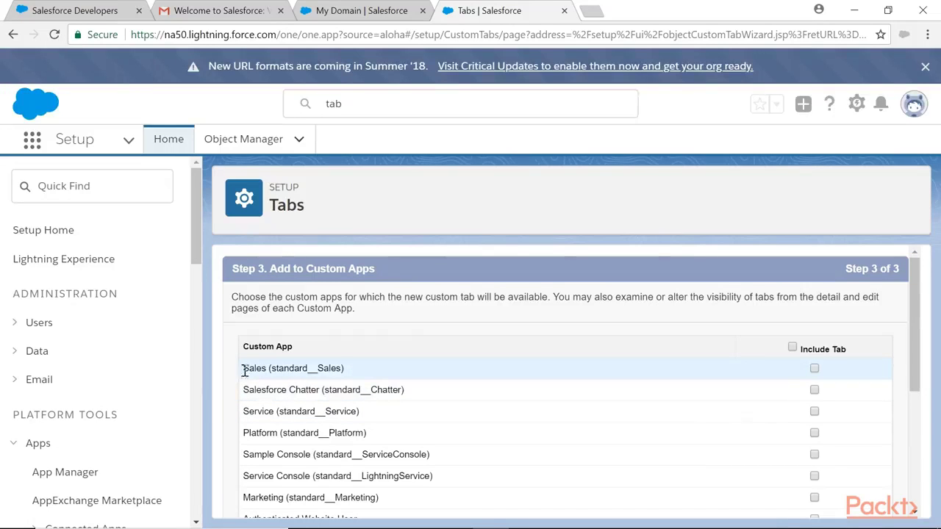
scroll(373, 376, "down", 1)
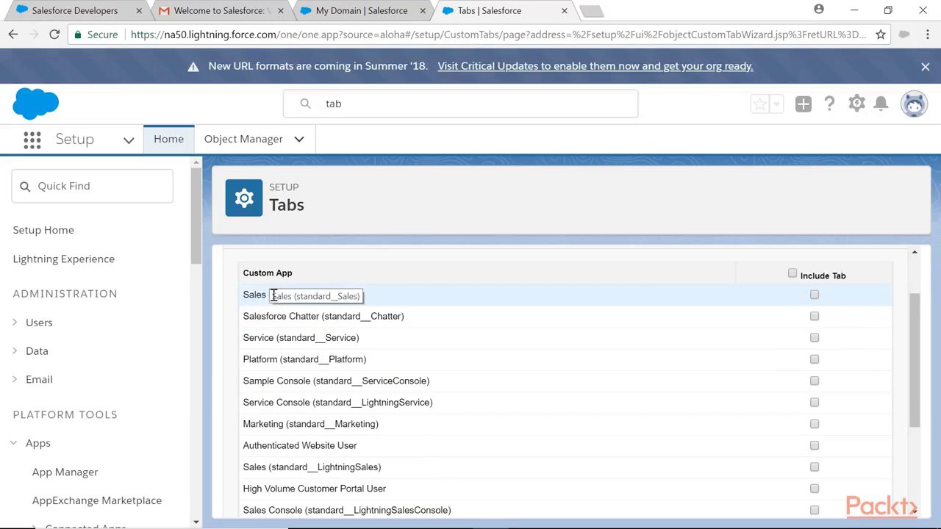
left_click(814, 295)
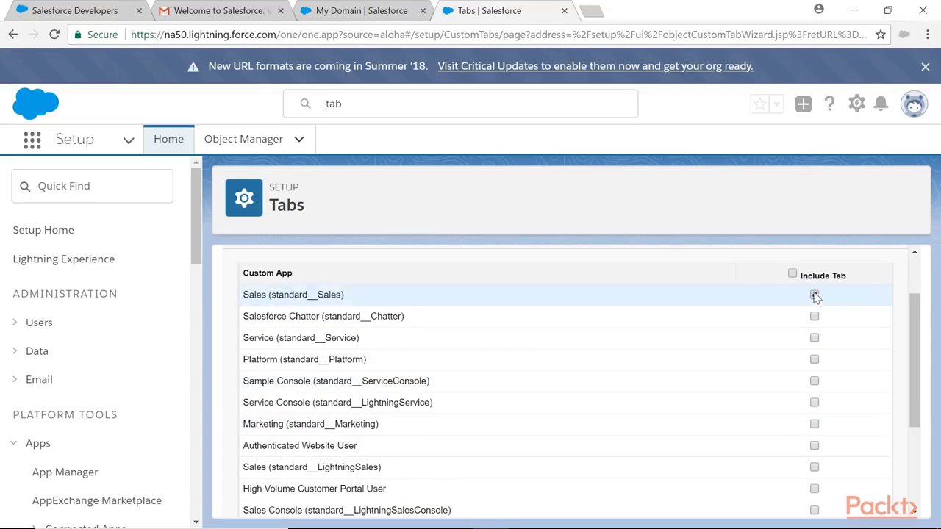
left_click(814, 467)
scroll(902, 452, "down", 1)
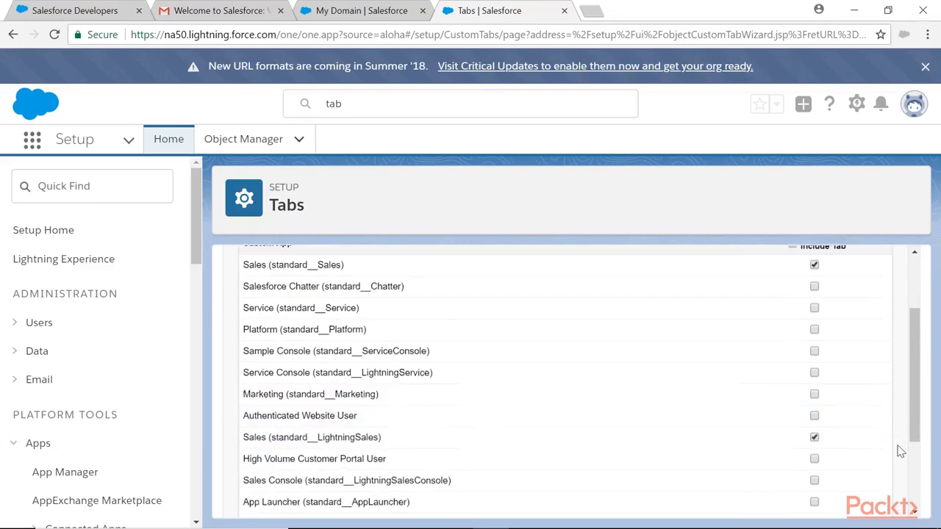
scroll(901, 451, "down", 3)
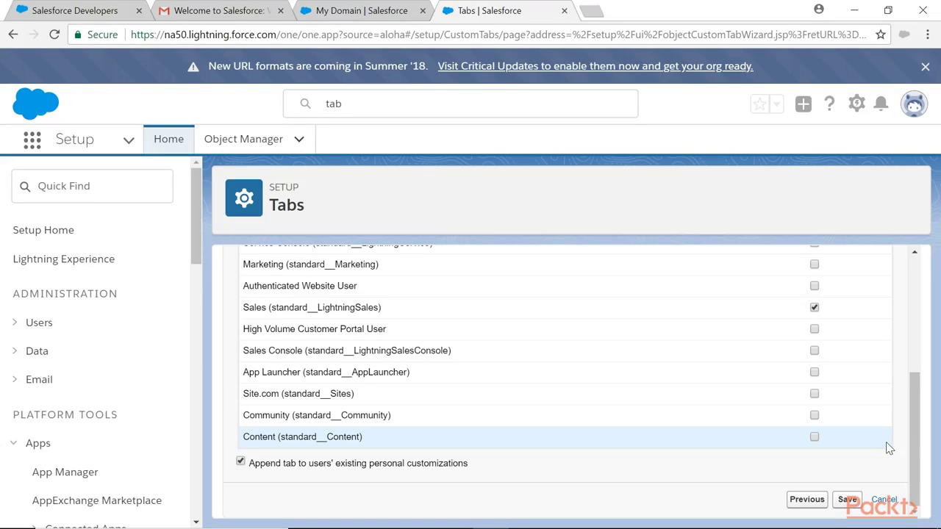
left_click(847, 500)
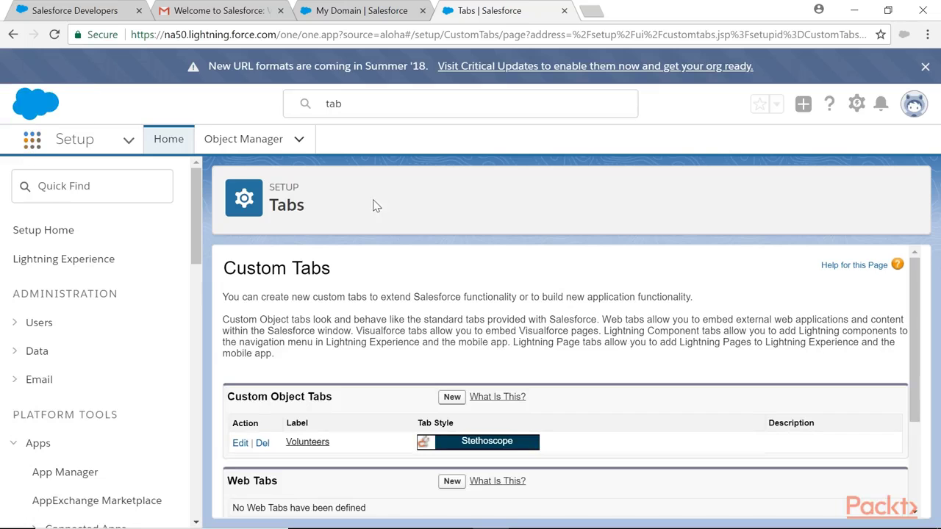
Step: Look through the All Apps and All Items sections of the App Launcher, including the Volunteers entry
left_click(32, 145)
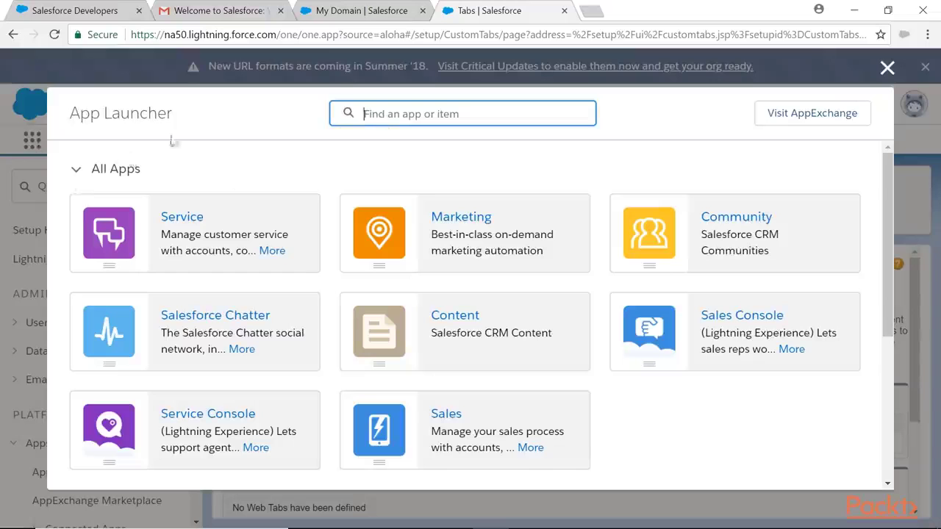
left_click(76, 171)
left_click(76, 171)
left_click(77, 172)
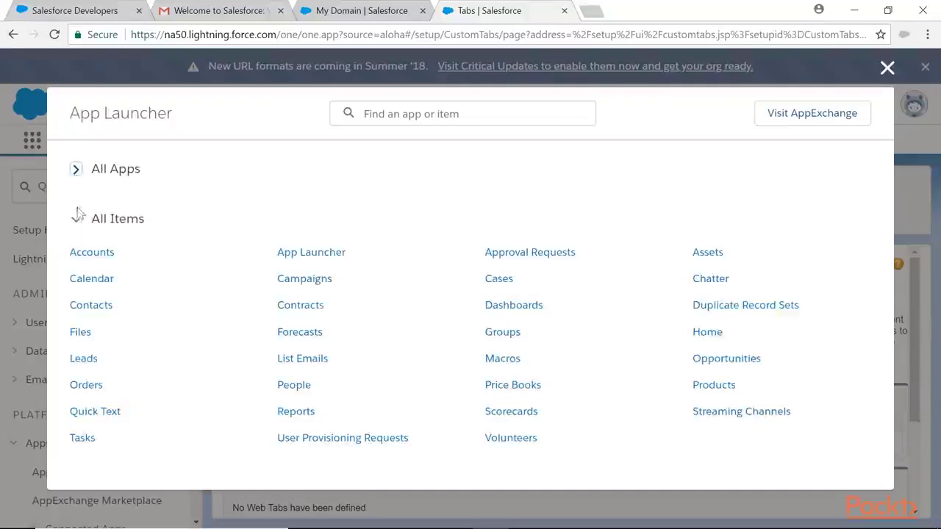
left_click(76, 219)
left_click(76, 218)
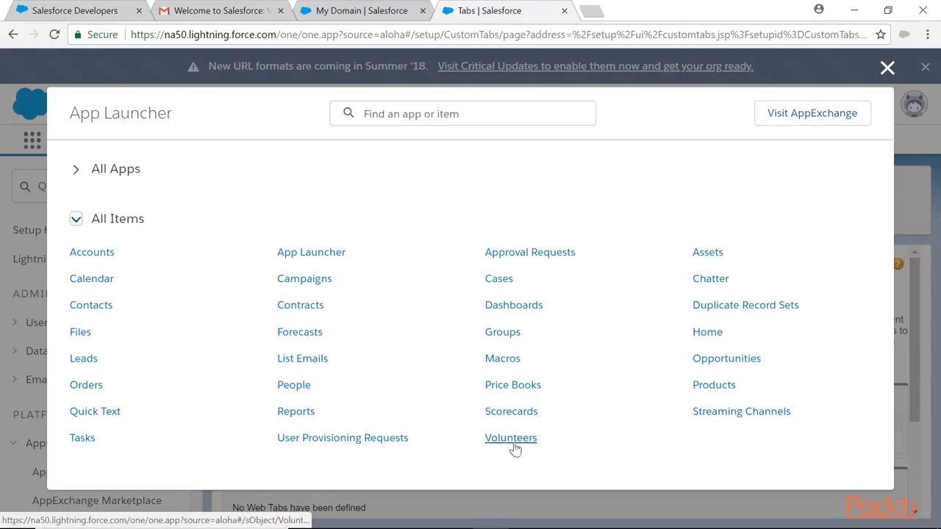
left_click(76, 171)
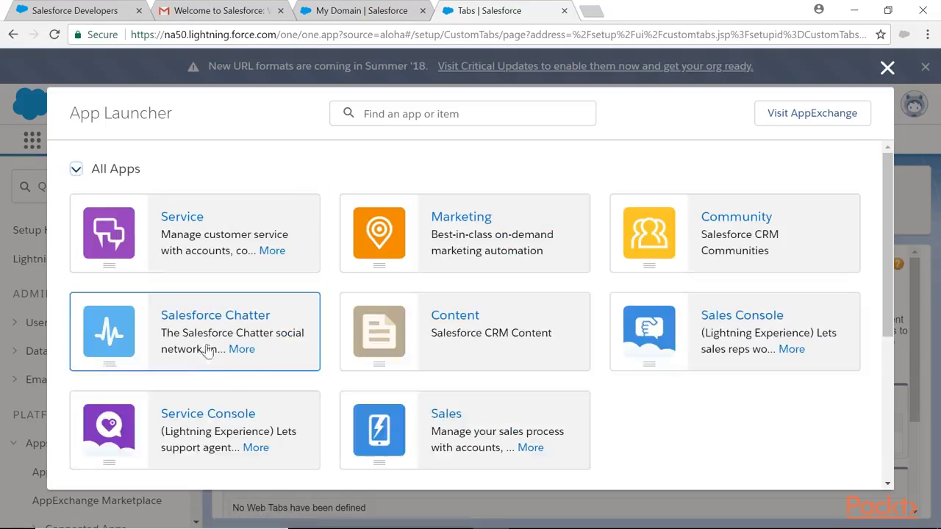
Step: Open the Volunteers list in the Sales app and review the fields of the new volunteer record form
left_click(473, 434)
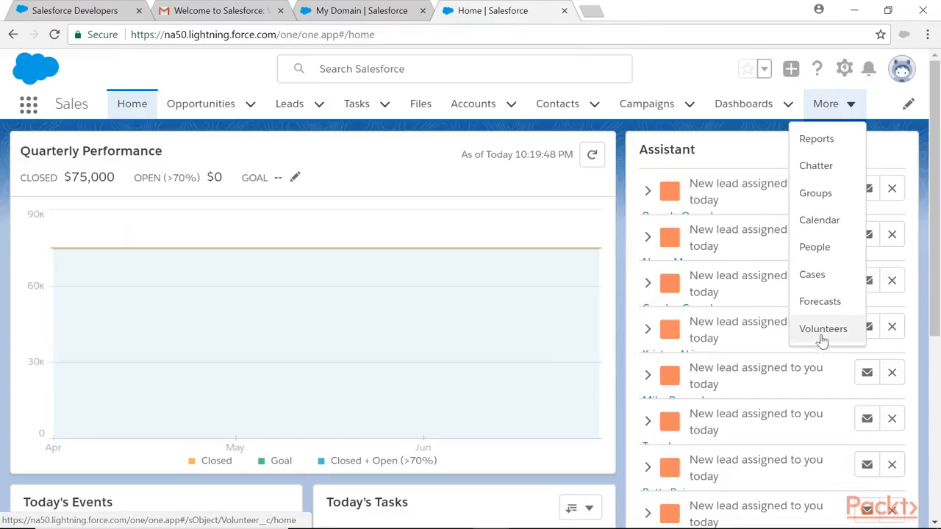
left_click(821, 332)
left_click(829, 155)
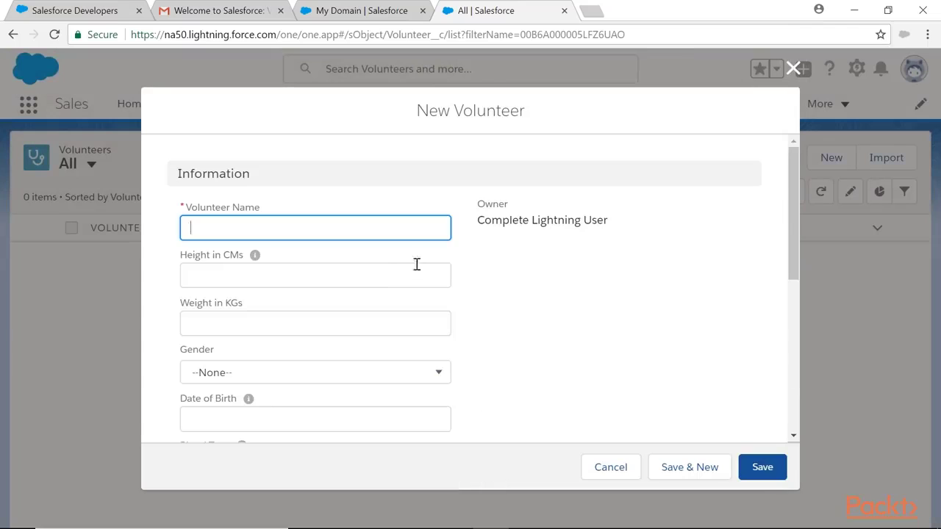
scroll(273, 254, "down", 5)
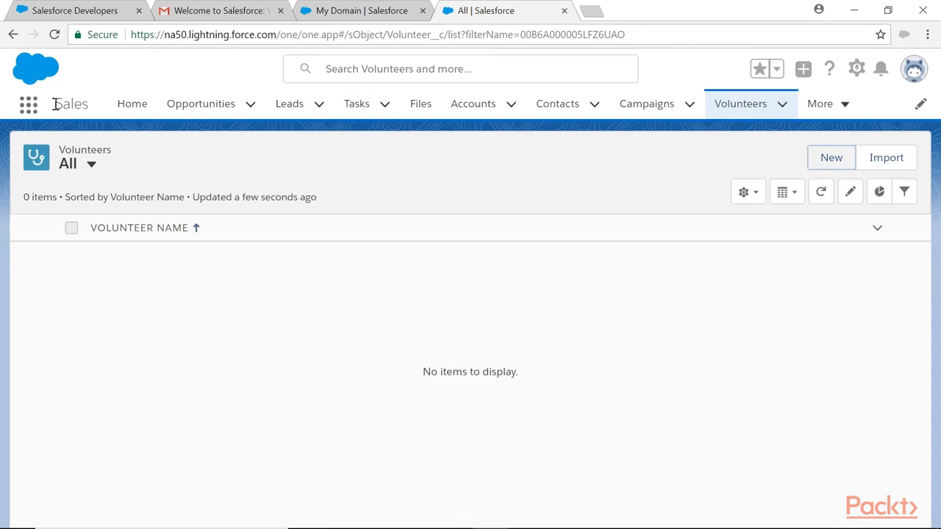
Step: Open Setup, find the Visualforce Pages settings by searching for "visual", and start a new page
left_click(857, 69)
left_click(801, 114)
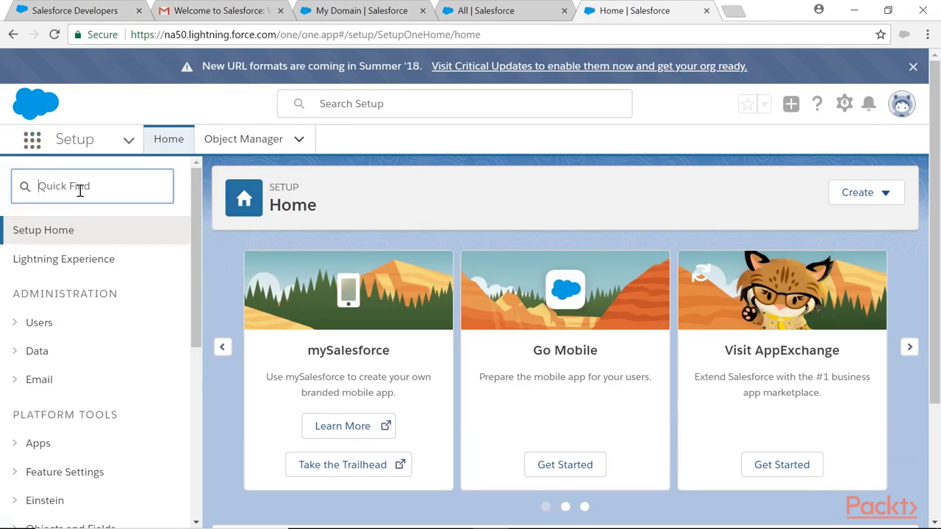
left_click(80, 188)
type("visual")
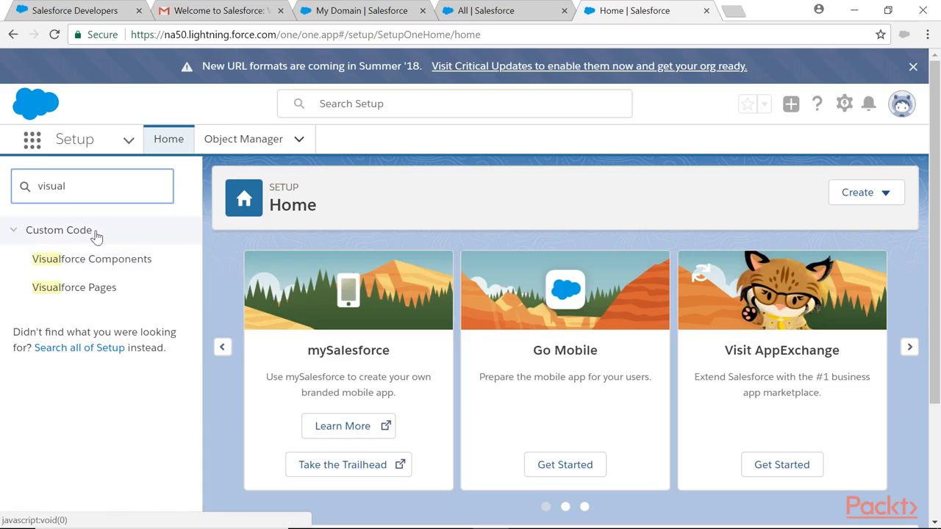
left_click(82, 289)
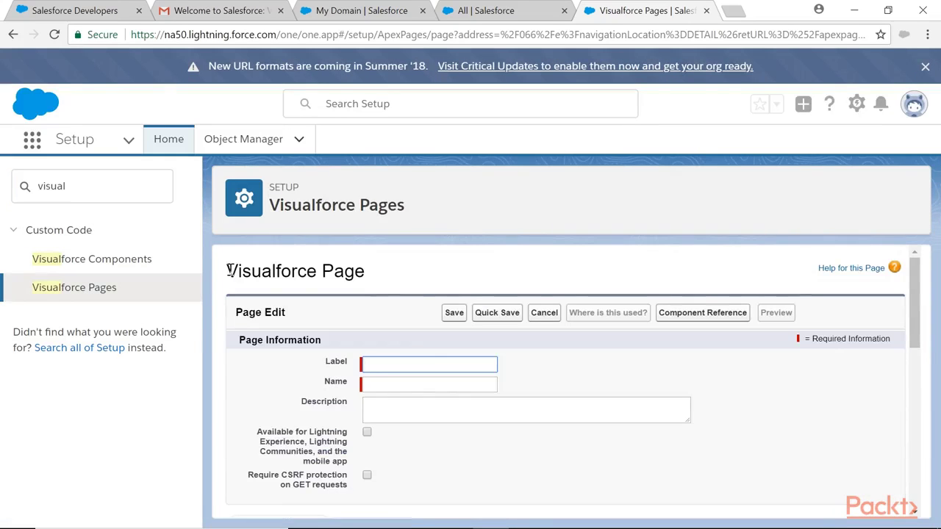
Step: Label and name the Visualforce page createVolunteerPage and make it available for Lightning Experience, Lightning Communities and the mobile app
scroll(227, 271, "down", 4)
scroll(489, 262, "up", 3)
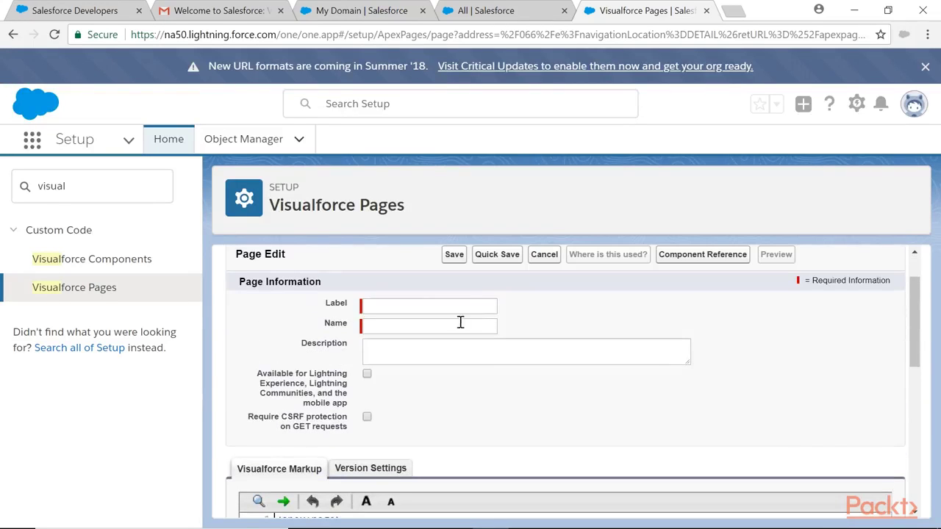
left_click(445, 303)
type("createVolunteerPage")
key("Tab")
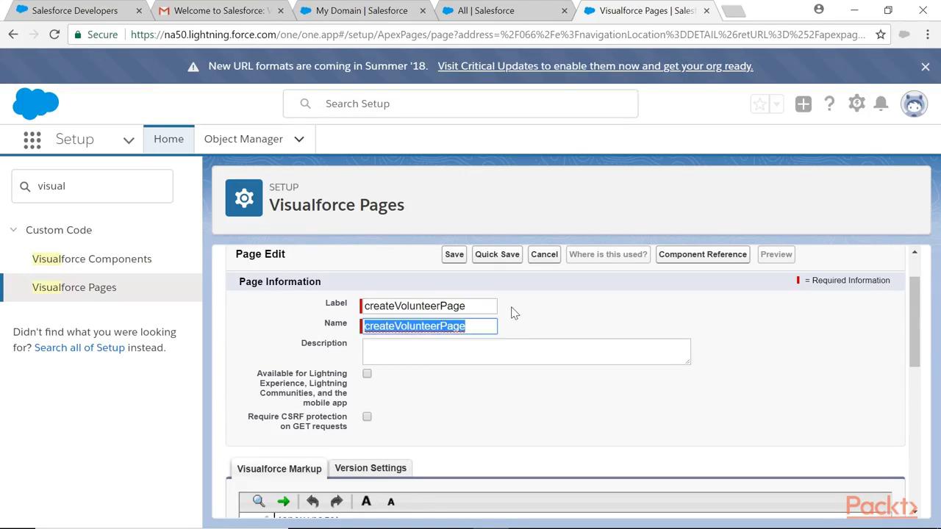
left_click(286, 375)
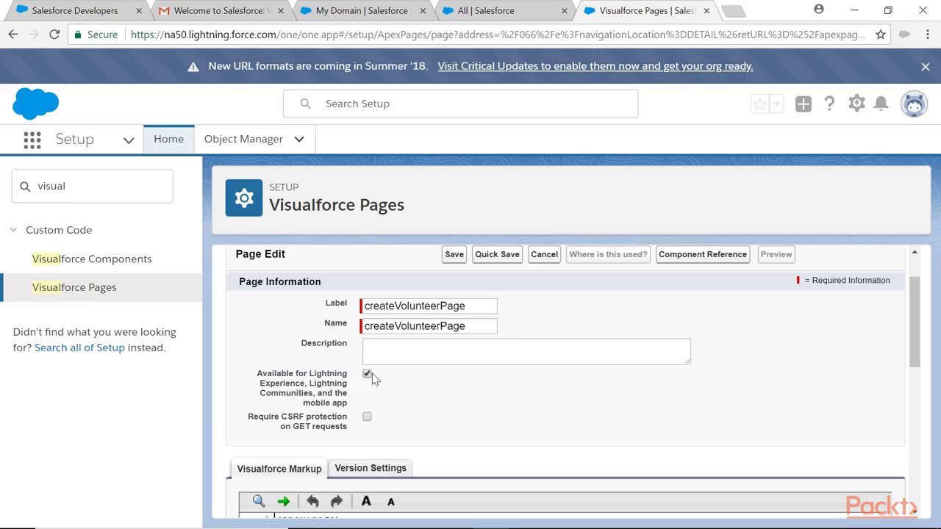
Step: Review the default Visualforce markup and quick-save the new page
scroll(650, 294, "down", 3)
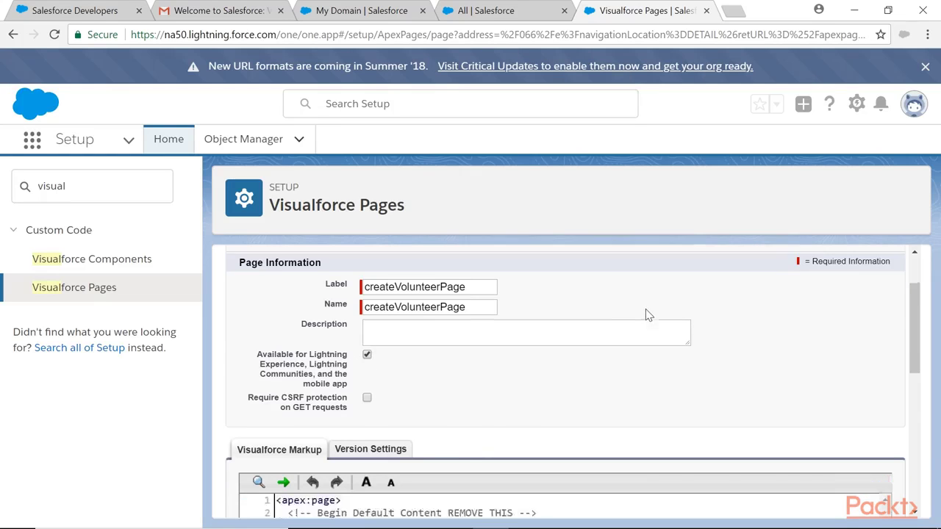
left_click_drag(288, 385, 407, 413)
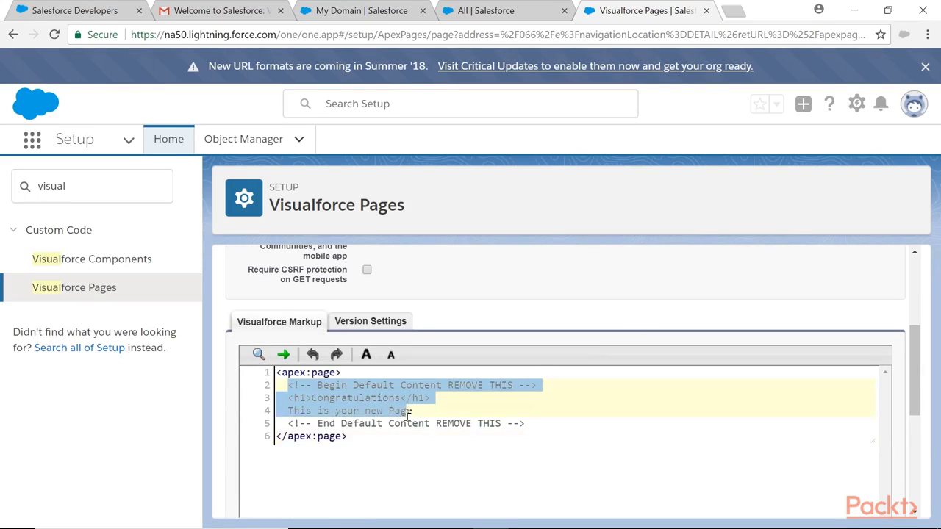
scroll(441, 410, "up", 3)
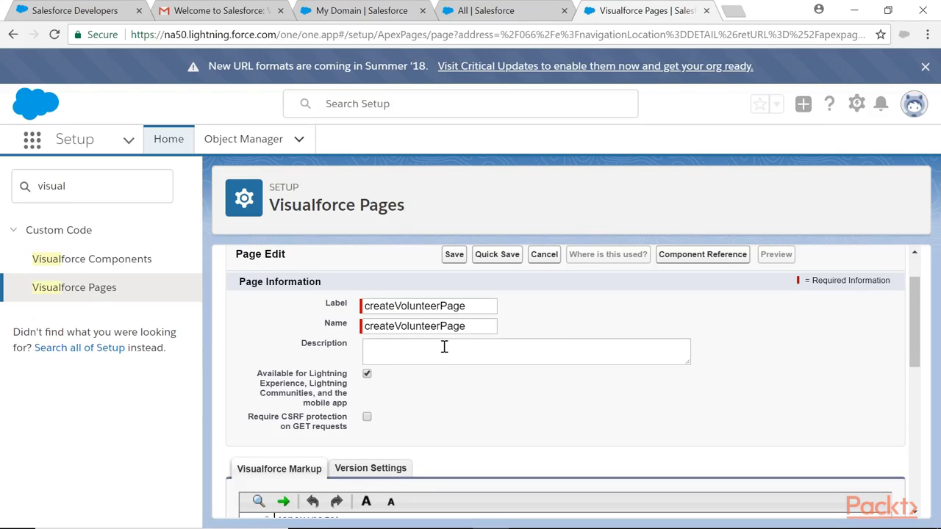
left_click(497, 255)
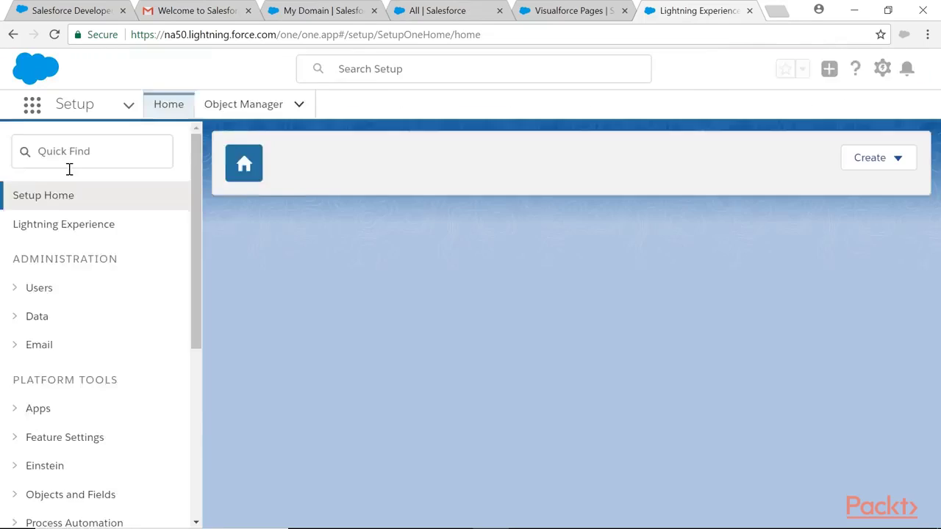
Step: Find the Apex Classes settings by searching Setup for "class" and start a new Apex class
left_click(69, 169)
type("class")
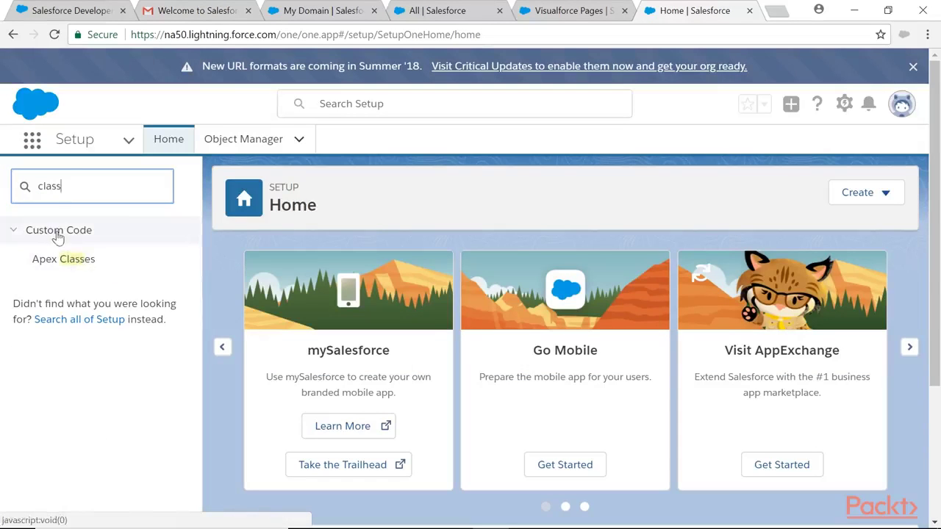
left_click(71, 271)
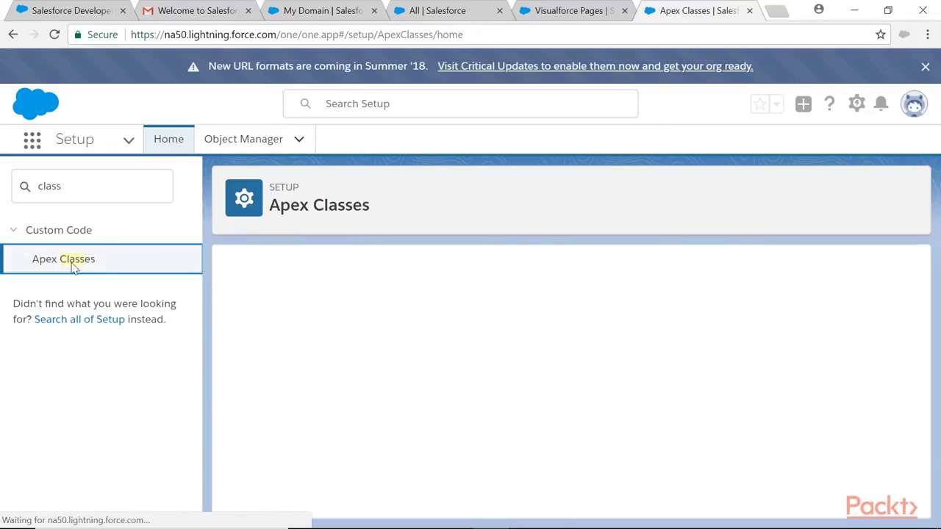
left_click(492, 458)
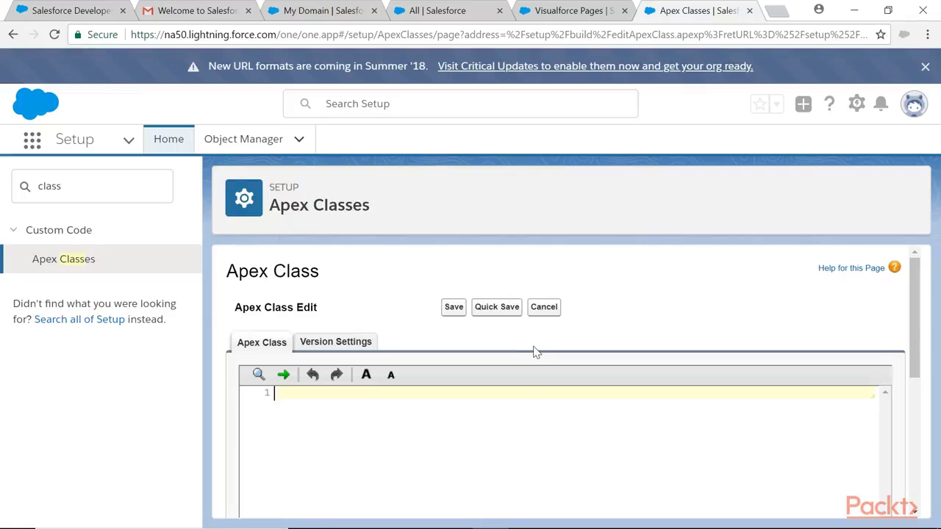
Step: Paste the prepared CreateVolunteerCon controller code into the new Apex class and save it
key("ctrl+v")
scroll(563, 441, "up", 3)
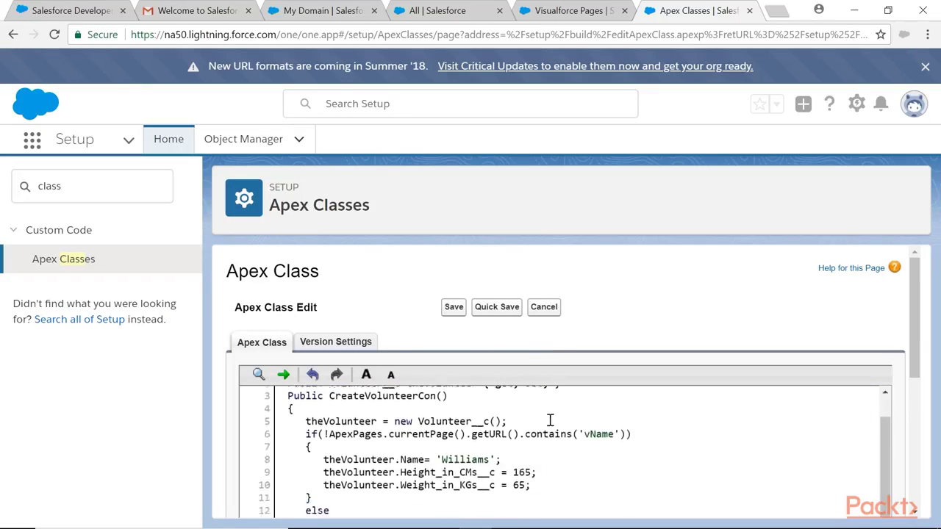
left_click(454, 307)
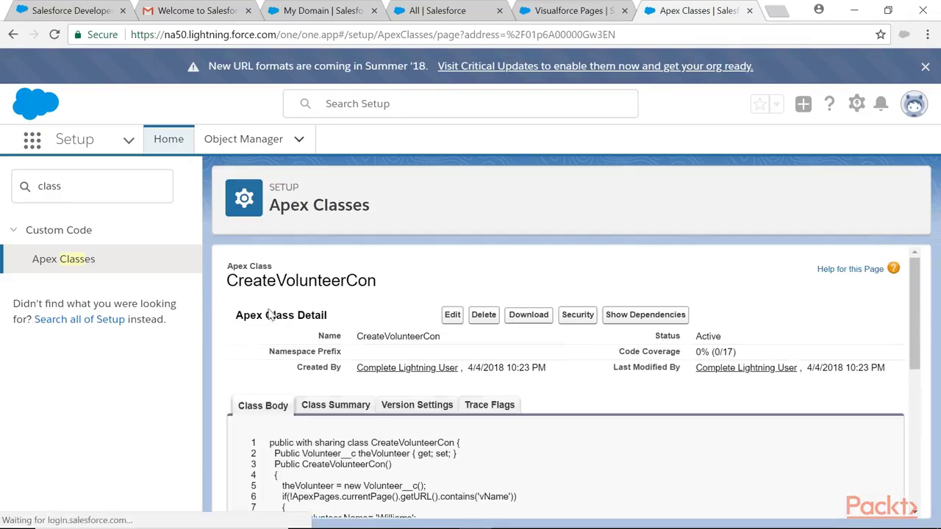
Step: Return to createVolunteerPage, paste the volunteer form markup that uses the CreateVolunteerCon controller, and save the page
left_click(569, 10)
scroll(515, 367, "down", 2)
right_click(316, 371)
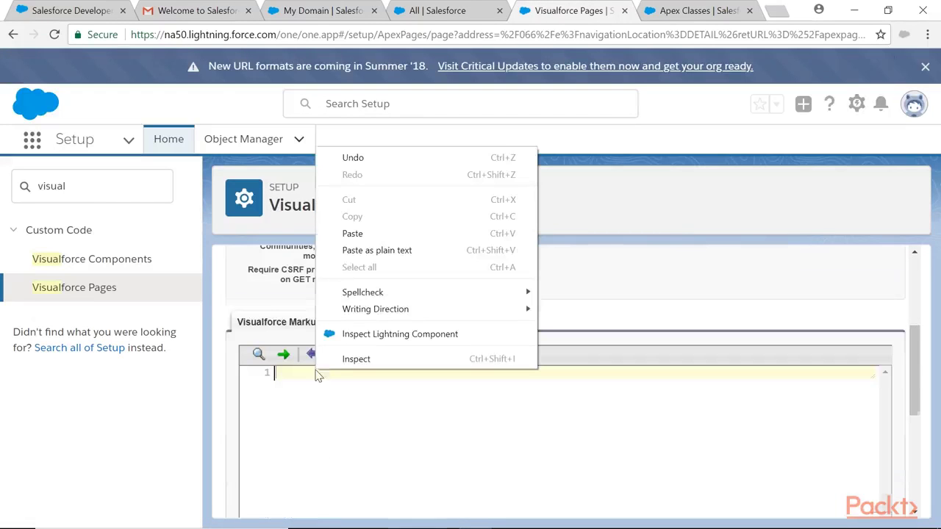
left_click(352, 233)
scroll(375, 372, "up", 1)
double_click(375, 373)
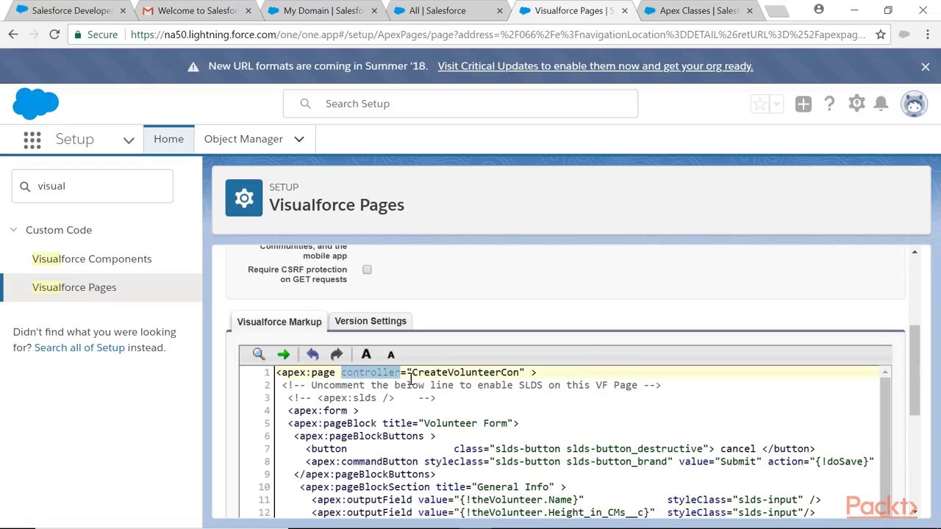
scroll(426, 379, "up", 3)
left_click(451, 252)
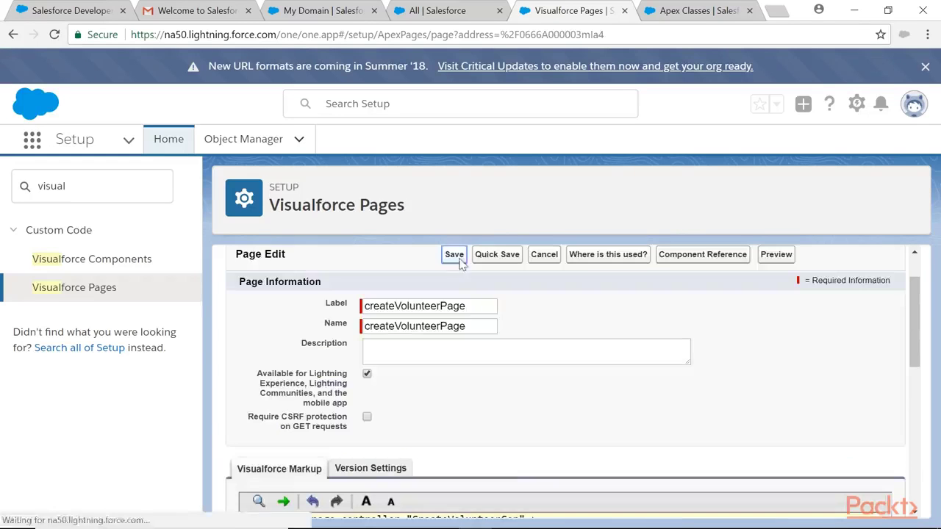
Step: Preview the Visualforce page, review the volunteer form's general info, and set the blood type to O Positive
left_click(740, 316)
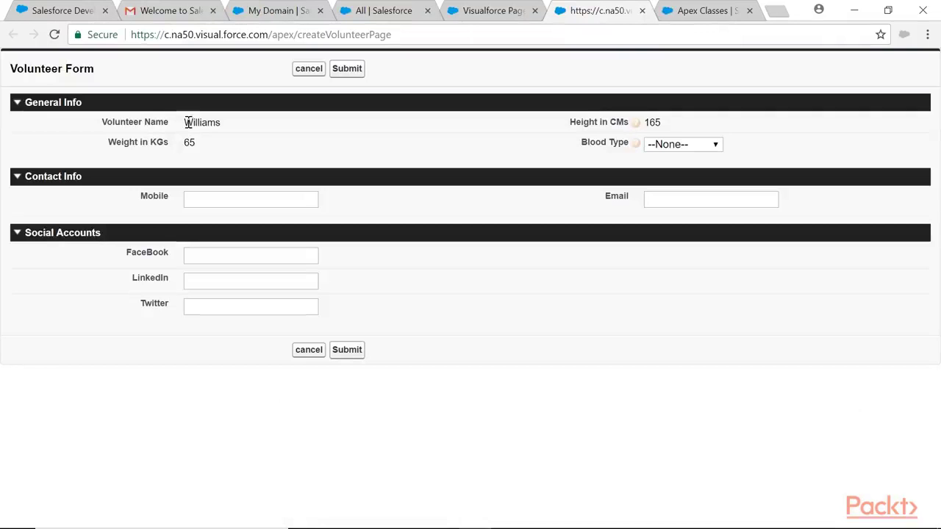
left_click_drag(140, 122, 158, 122)
left_click(149, 143)
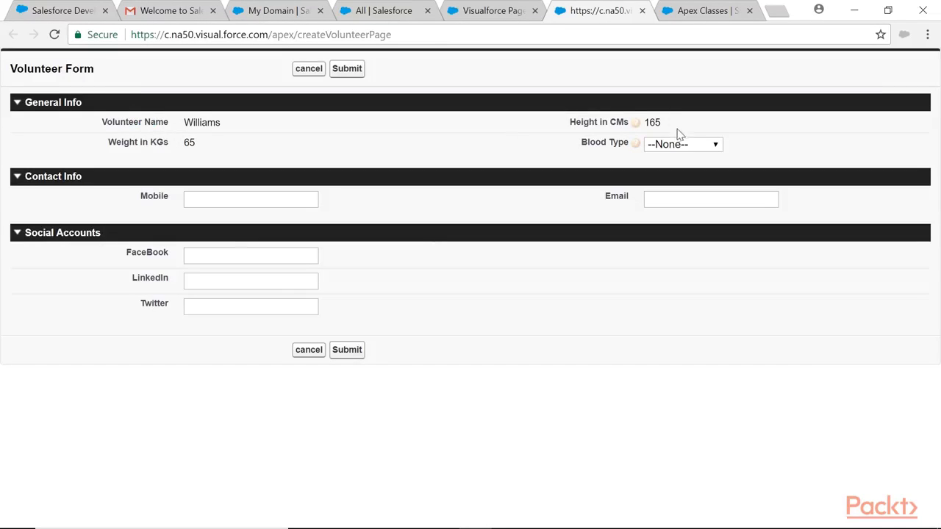
left_click(671, 144)
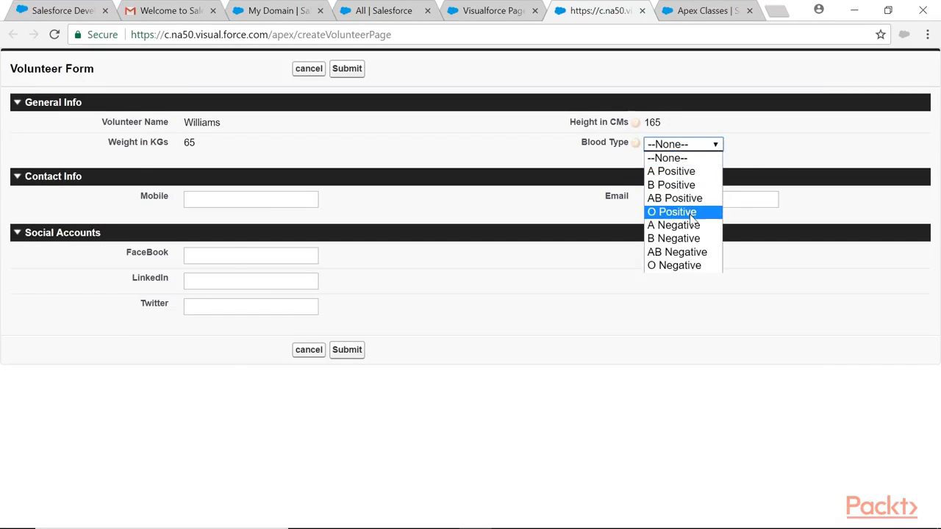
left_click(690, 215)
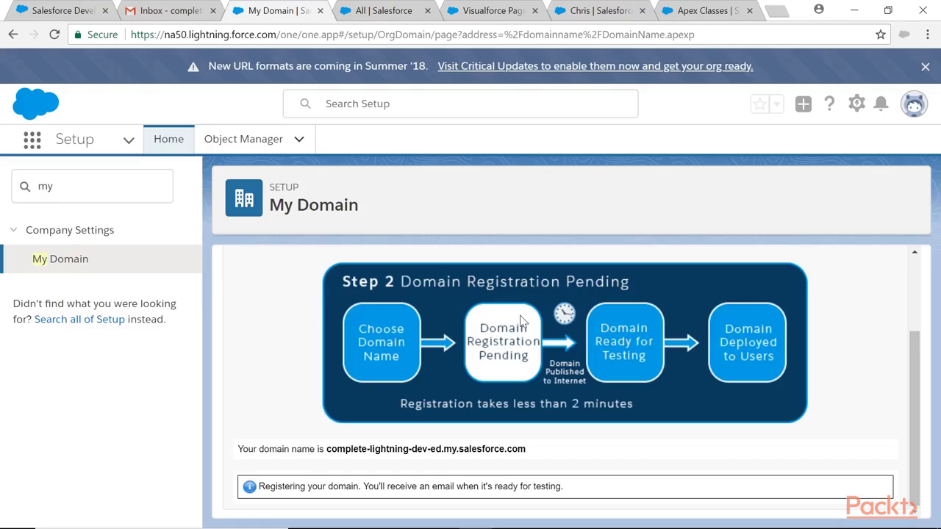